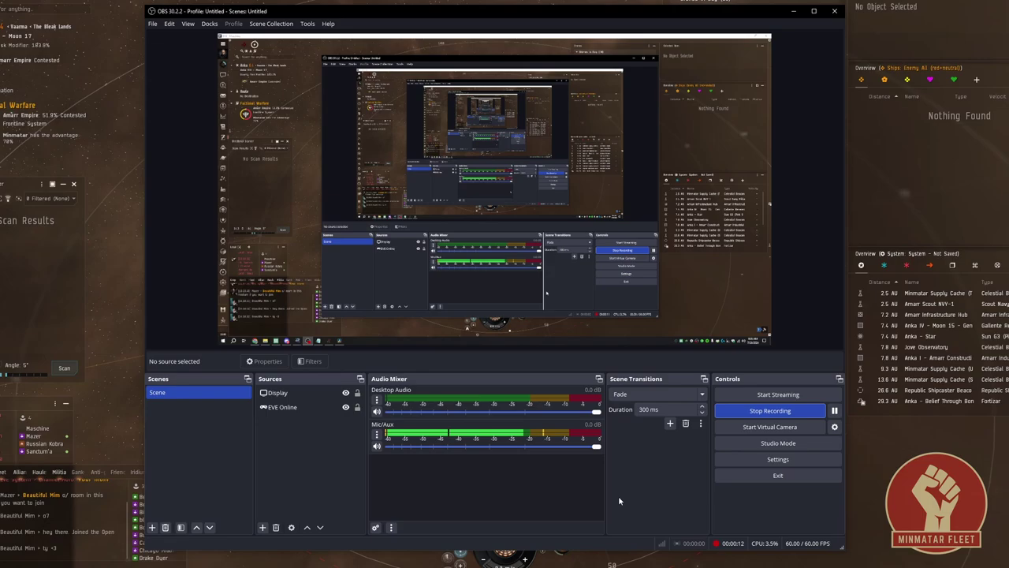
Review the Recording output settings in Settings and save them.
{"action": "left_click", "coordinate": [766, 462]}
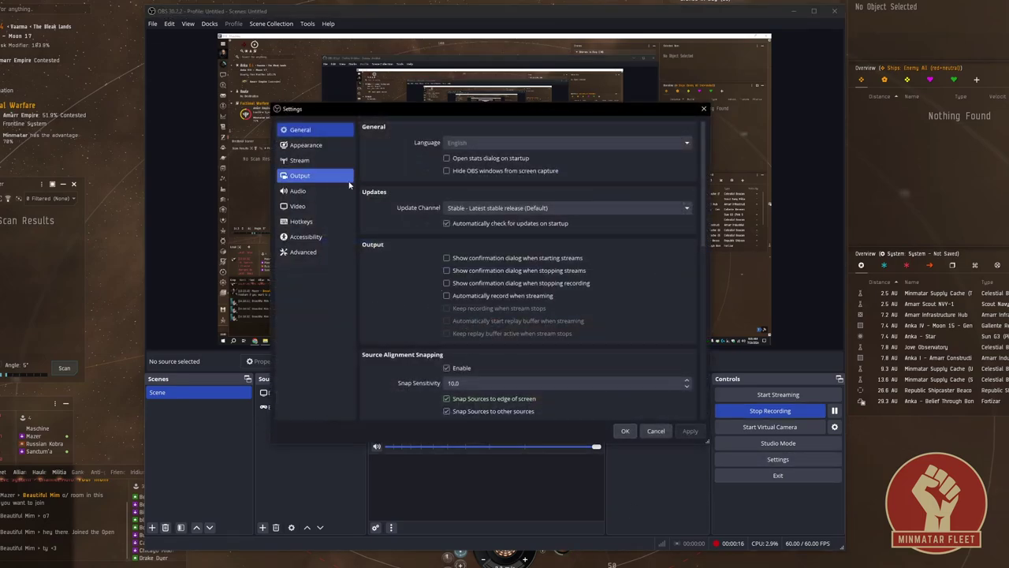
{"action": "left_click", "coordinate": [309, 179]}
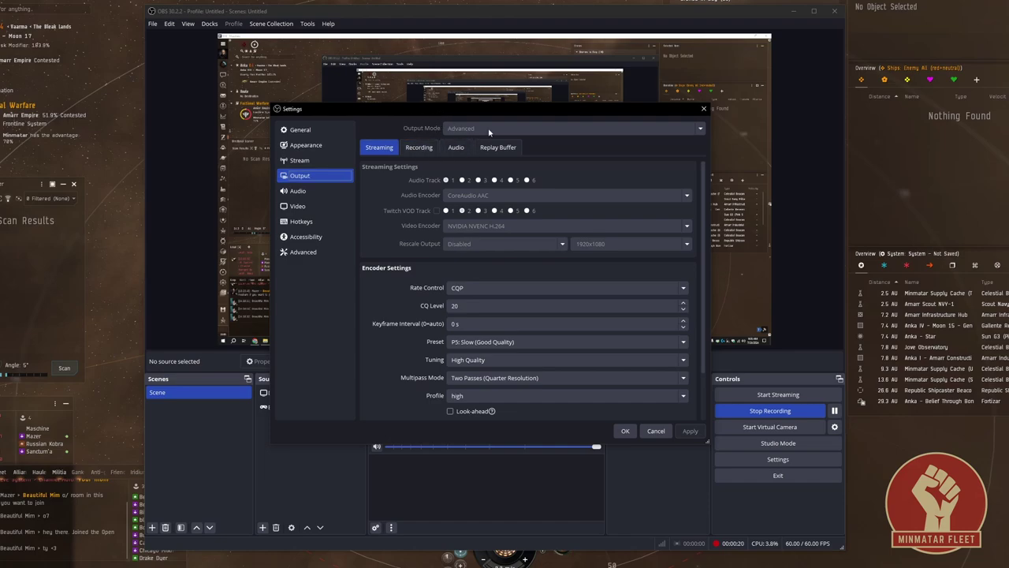
{"action": "left_click", "coordinate": [424, 148]}
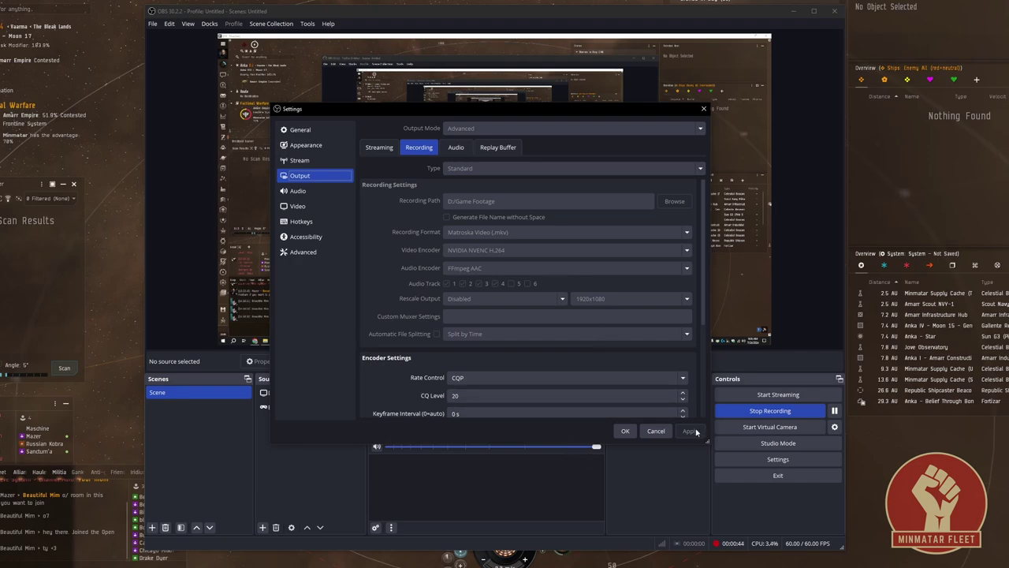
{"action": "left_click", "coordinate": [625, 431]}
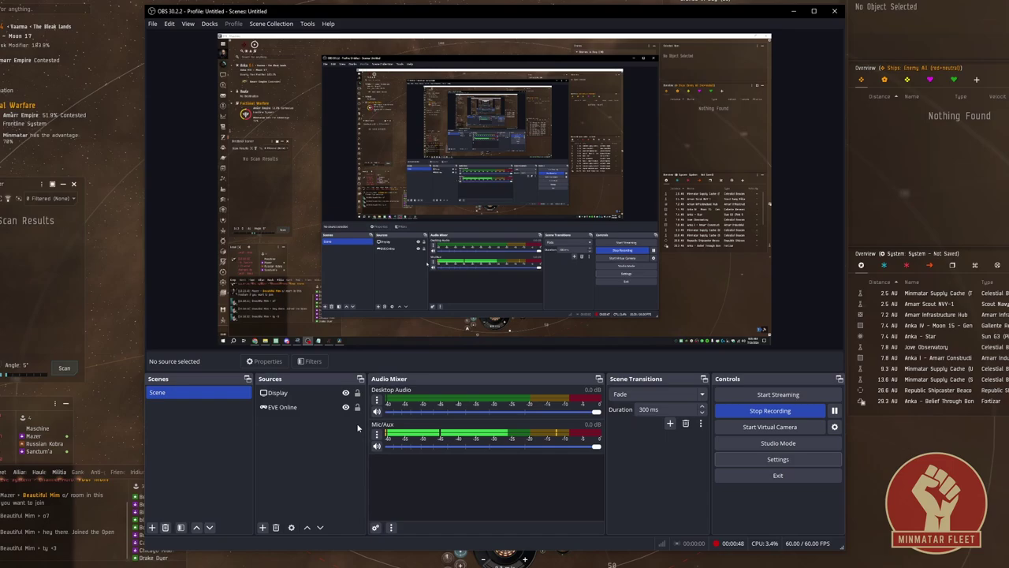
Add an Application Audio Capture source named 'Discord' capturing the Discord.exe window.
{"action": "left_click", "coordinate": [262, 528]}
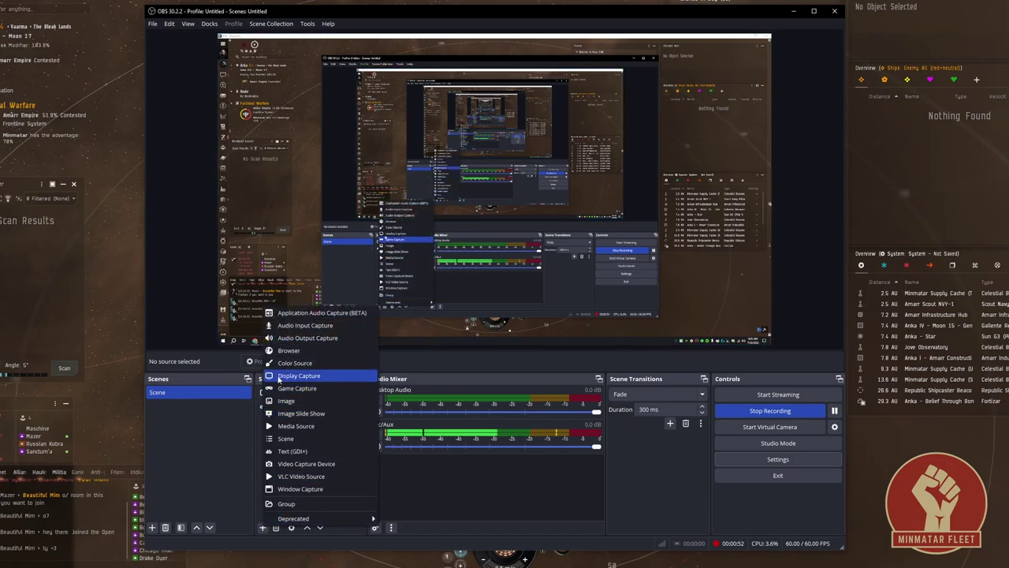
{"action": "left_click", "coordinate": [318, 313]}
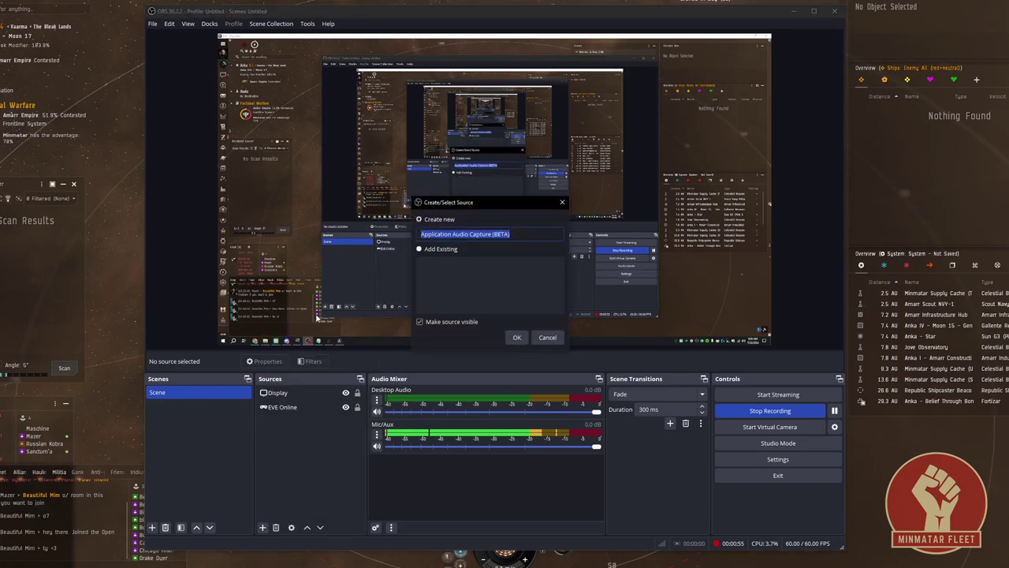
{"action": "type", "text": "Discord"}
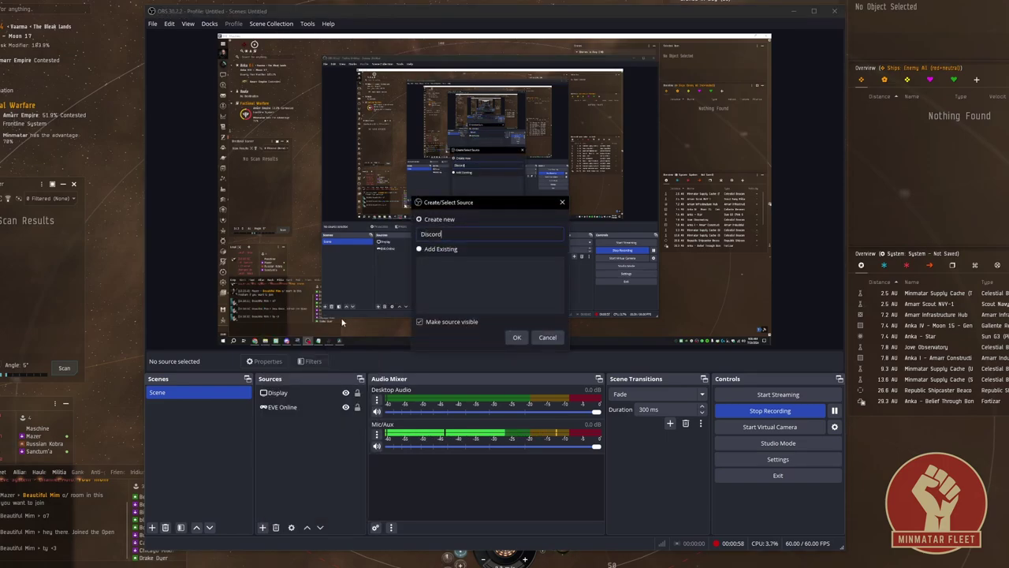
{"action": "left_click", "coordinate": [517, 337]}
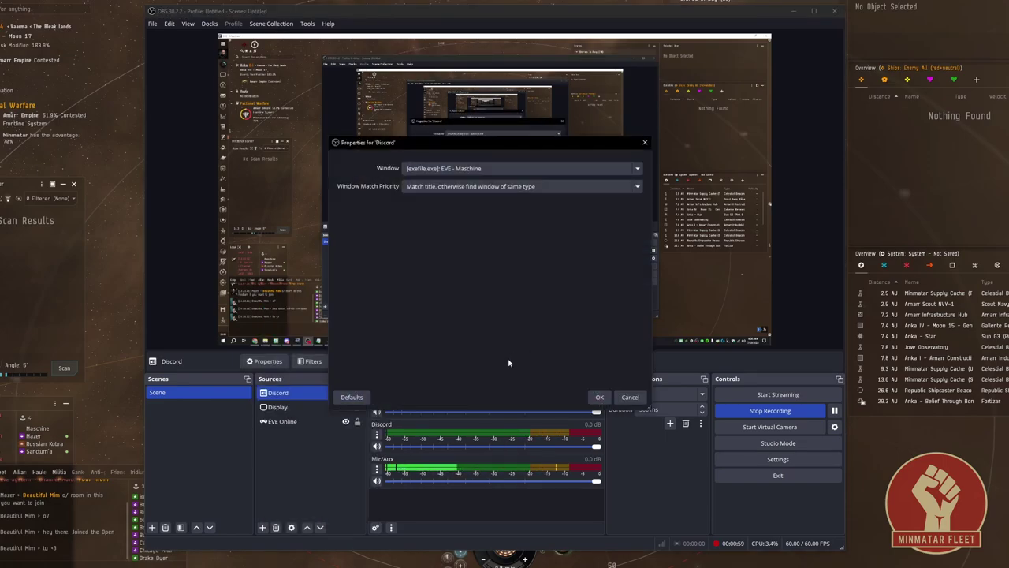
{"action": "left_click", "coordinate": [413, 169]}
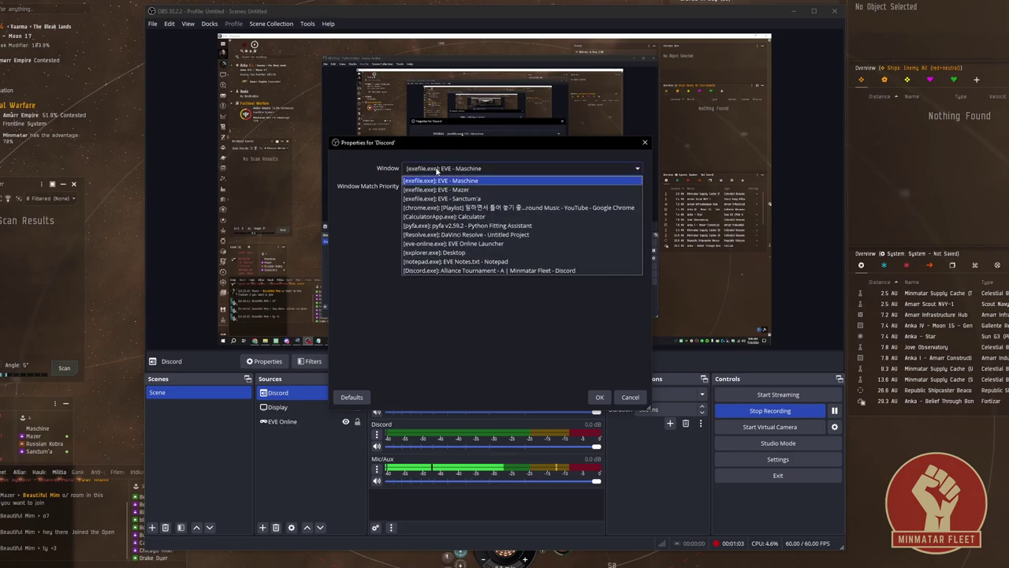
{"action": "left_click", "coordinate": [462, 272]}
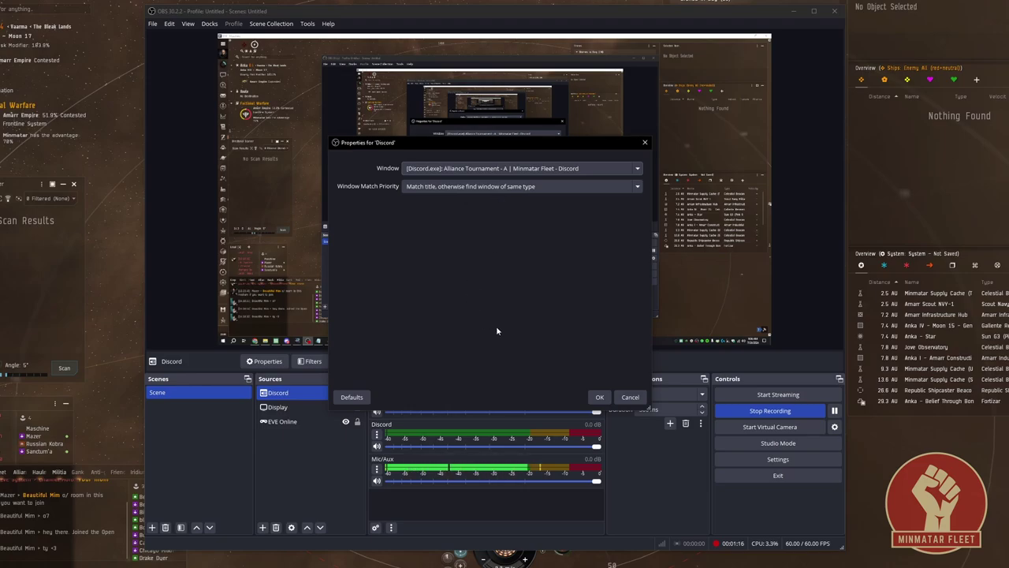
{"action": "left_click", "coordinate": [600, 398]}
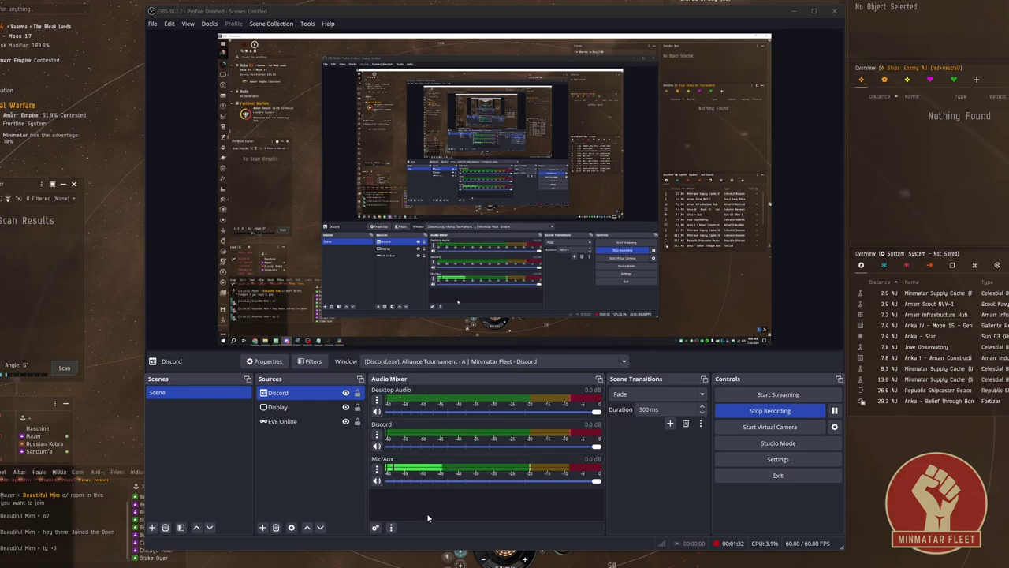
Create a new Application Audio Capture source named 'EVE Online Mazer'.
{"action": "left_click", "coordinate": [263, 527]}
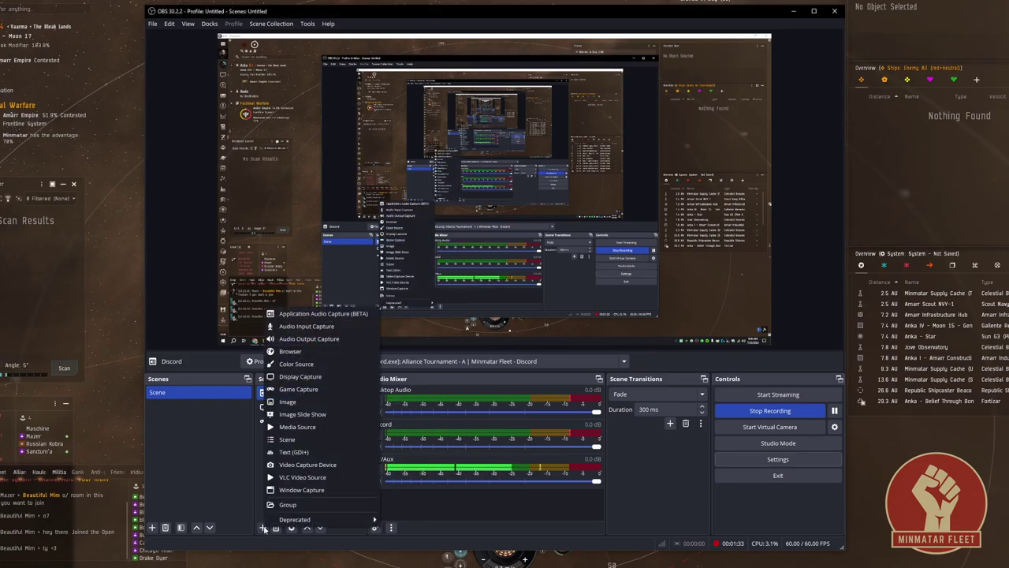
{"action": "left_click", "coordinate": [261, 529]}
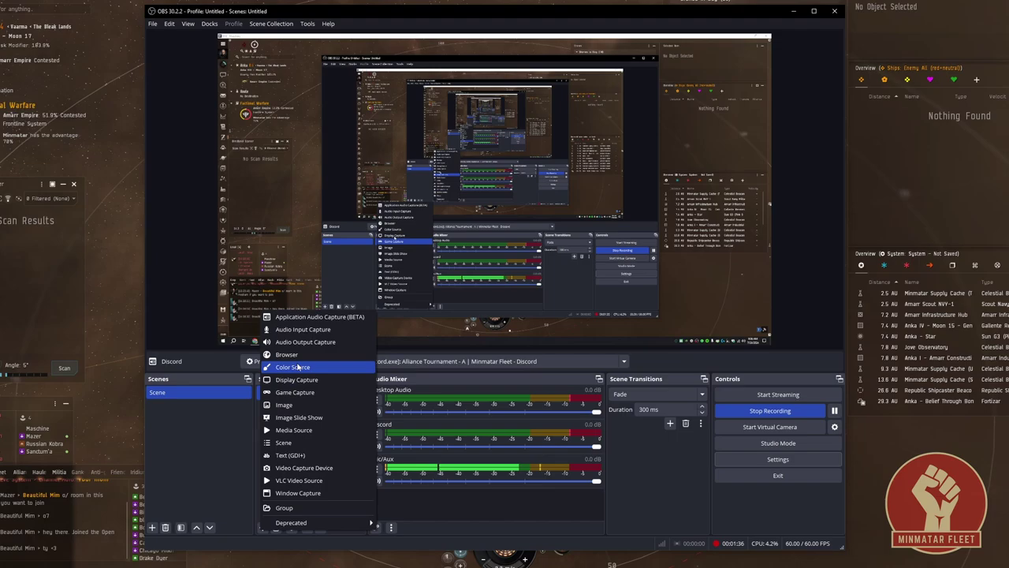
{"action": "left_click", "coordinate": [301, 318]}
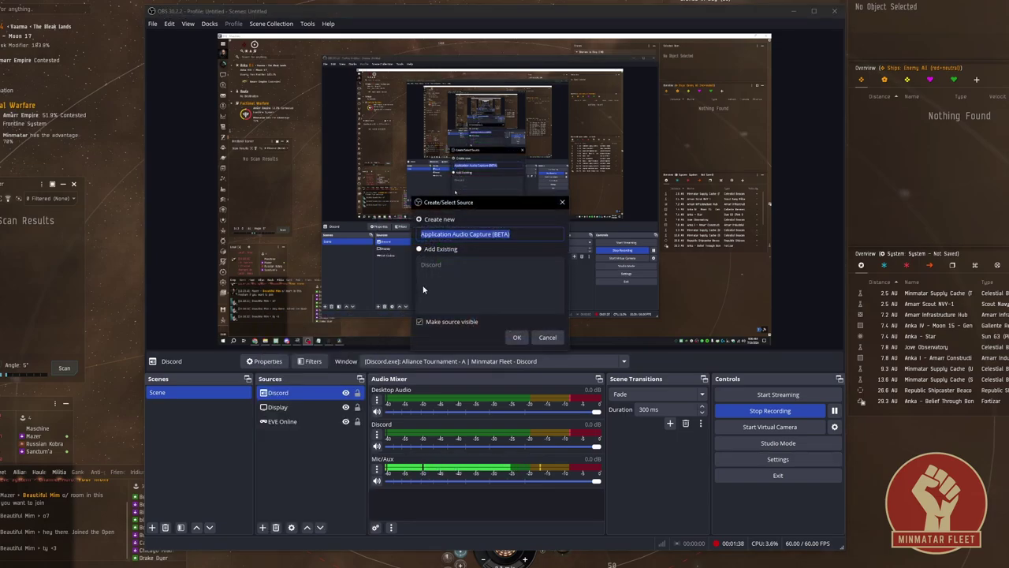
{"action": "type", "text": "EVE Online Mazer"}
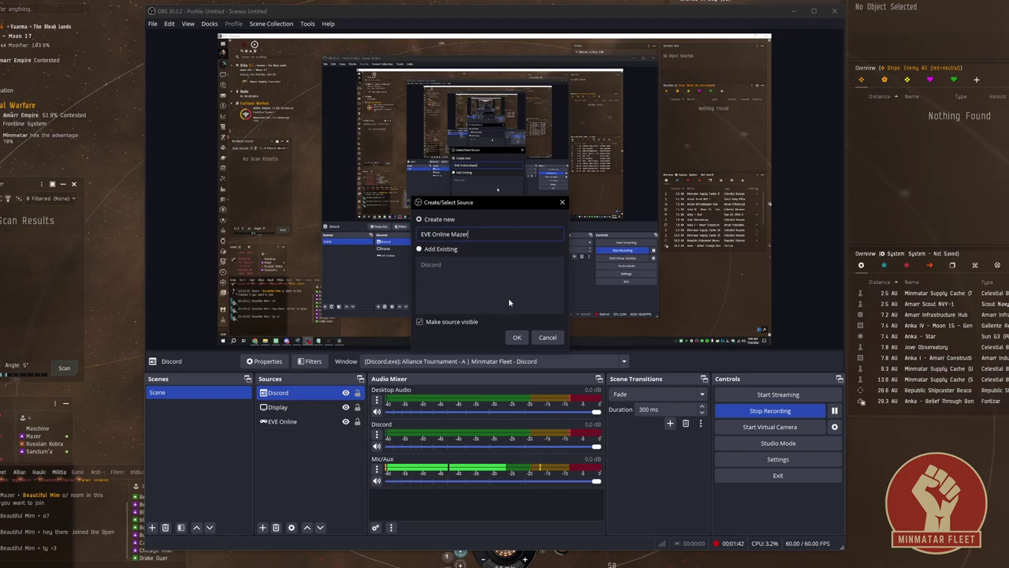
{"action": "left_click", "coordinate": [518, 341]}
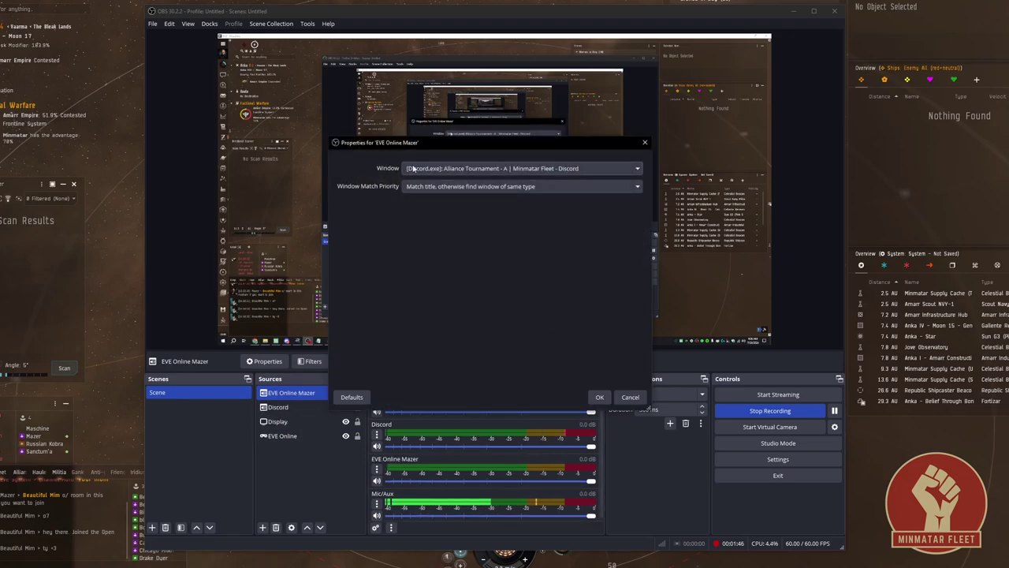
Capture the EVE - Mazer window with 'Window title must match' and confirm.
{"action": "left_click", "coordinate": [427, 169]}
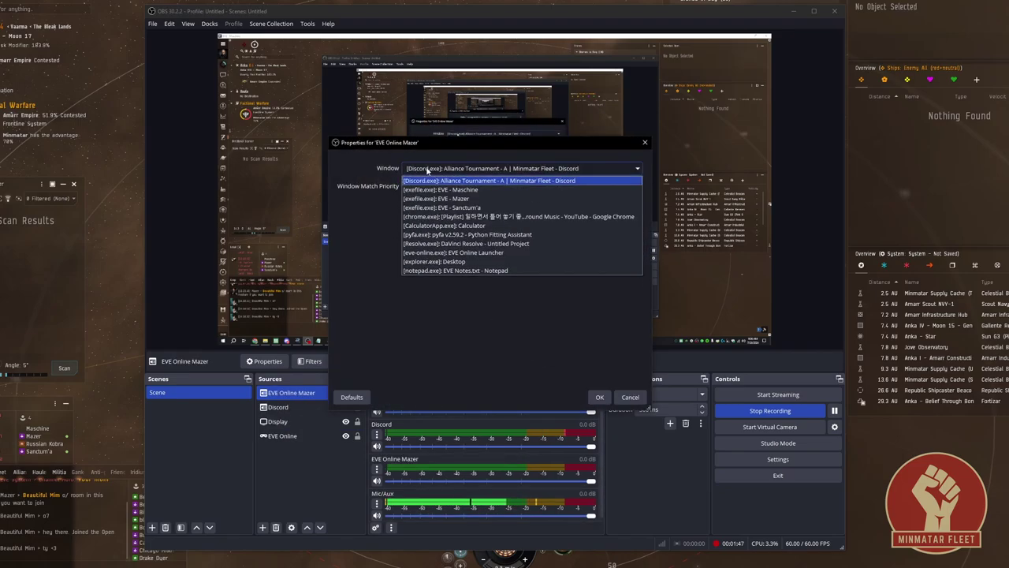
{"action": "left_click", "coordinate": [490, 197]}
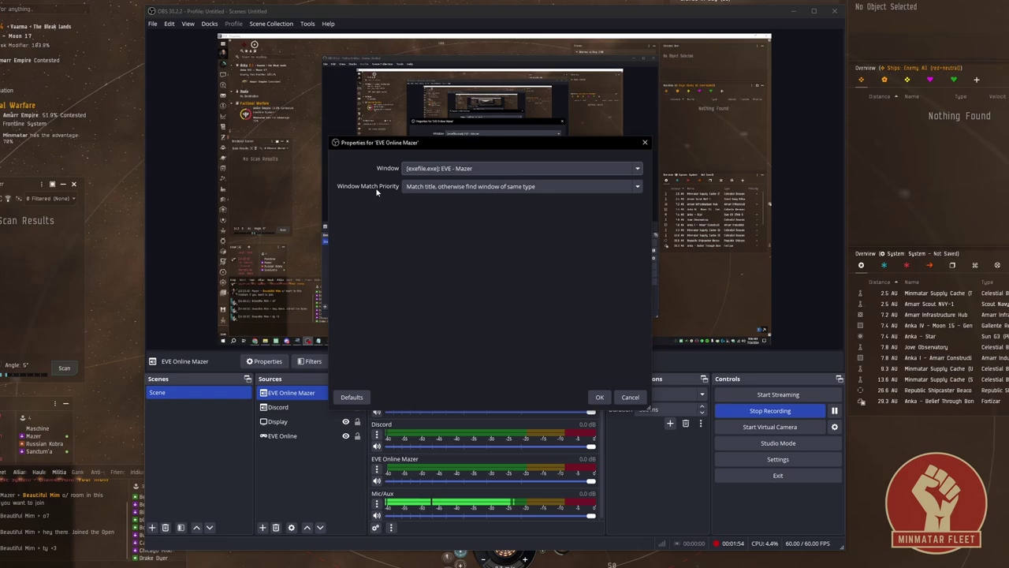
{"action": "left_click", "coordinate": [459, 187]}
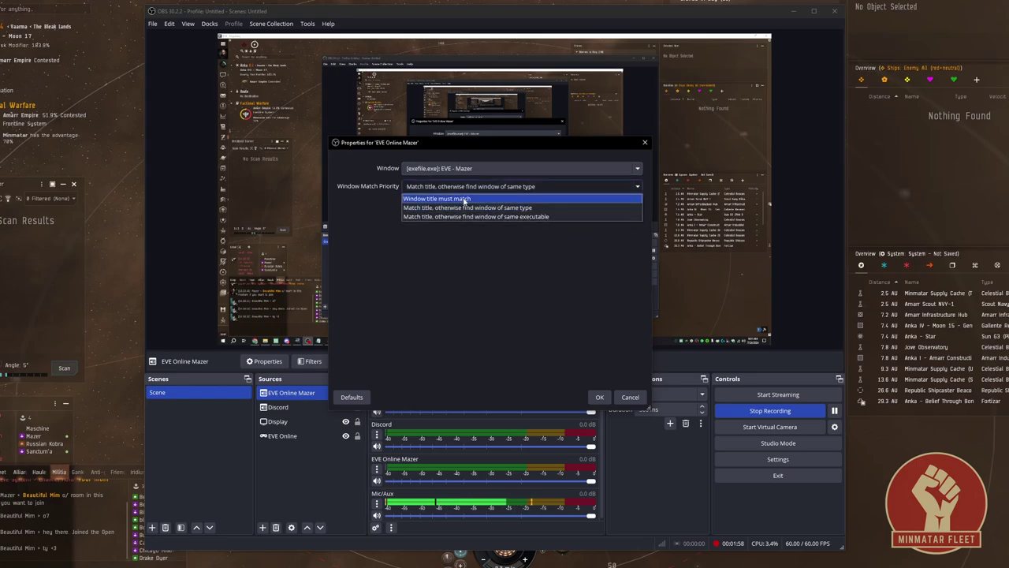
{"action": "left_click", "coordinate": [465, 200]}
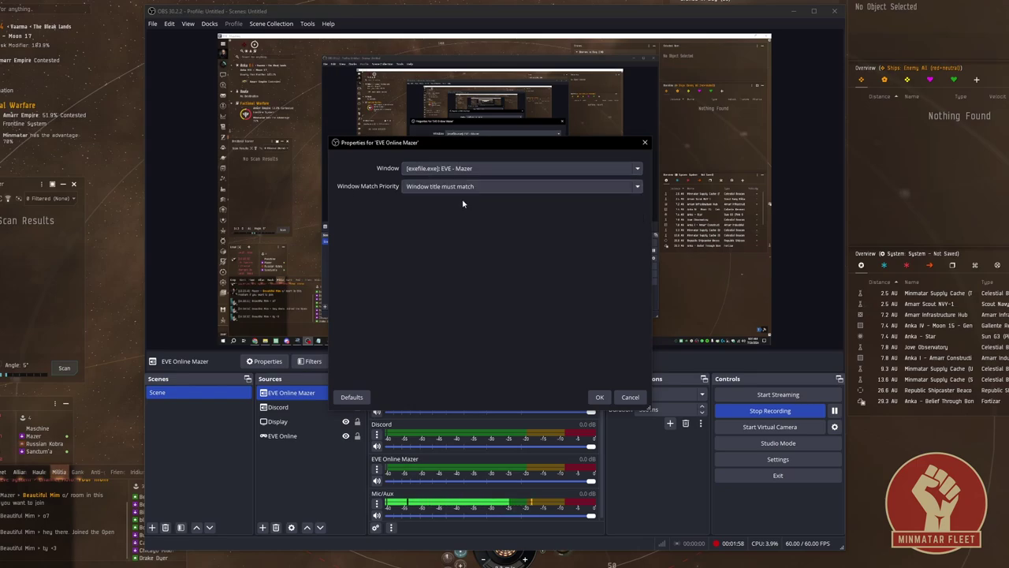
{"action": "left_click", "coordinate": [600, 398]}
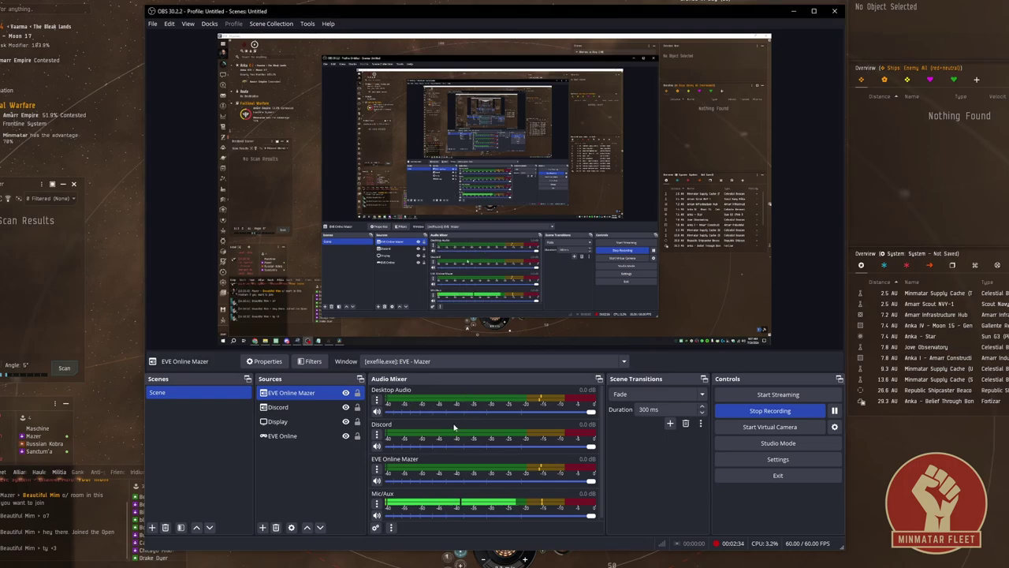
In Advanced Audio Properties, untick Desktop Audio tracks 2–6 so it feeds only track 1.
{"action": "left_click", "coordinate": [378, 400]}
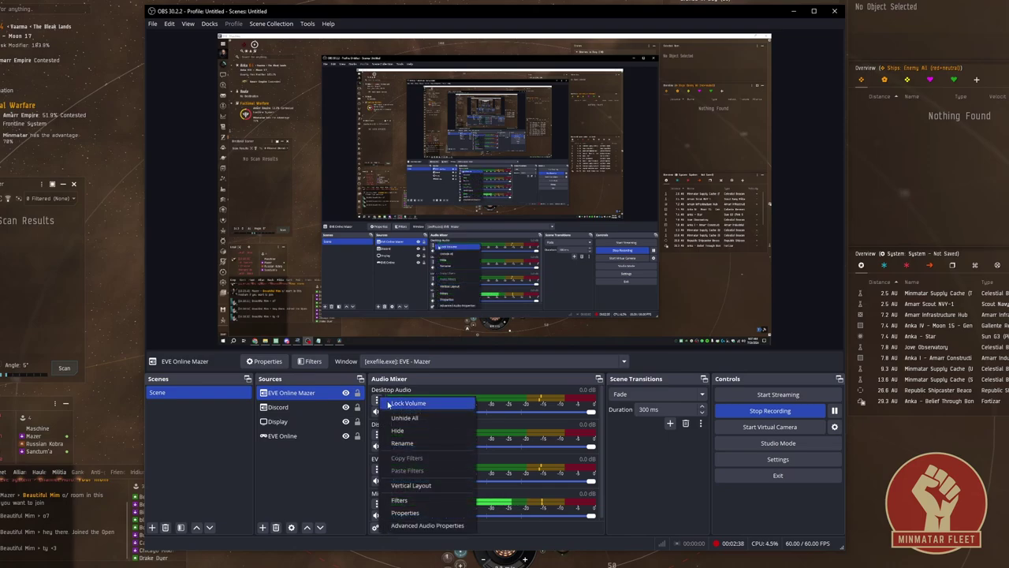
{"action": "left_click", "coordinate": [420, 525]}
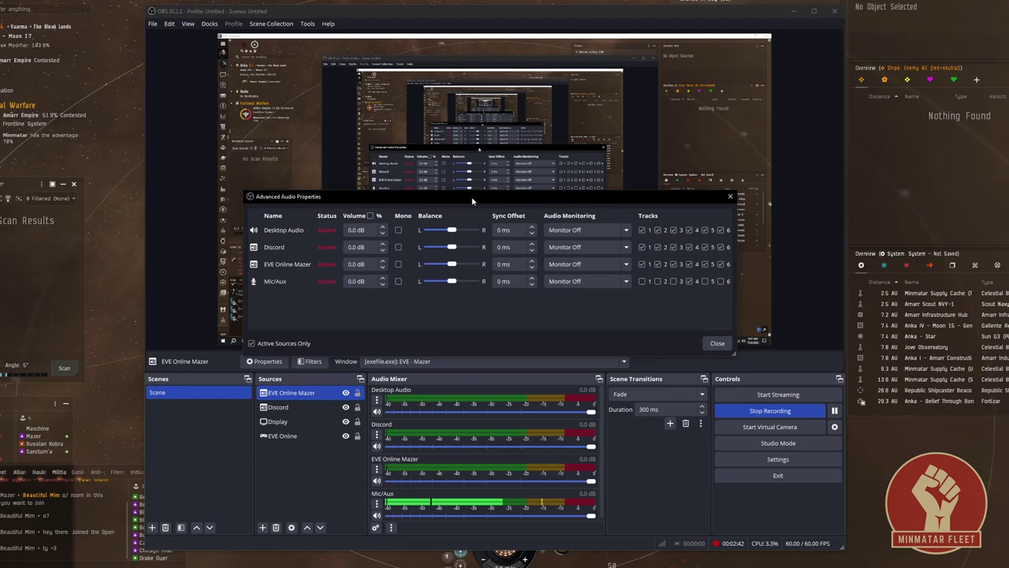
{"action": "left_click_drag", "start_coordinate": [473, 201], "coordinate": [481, 324]}
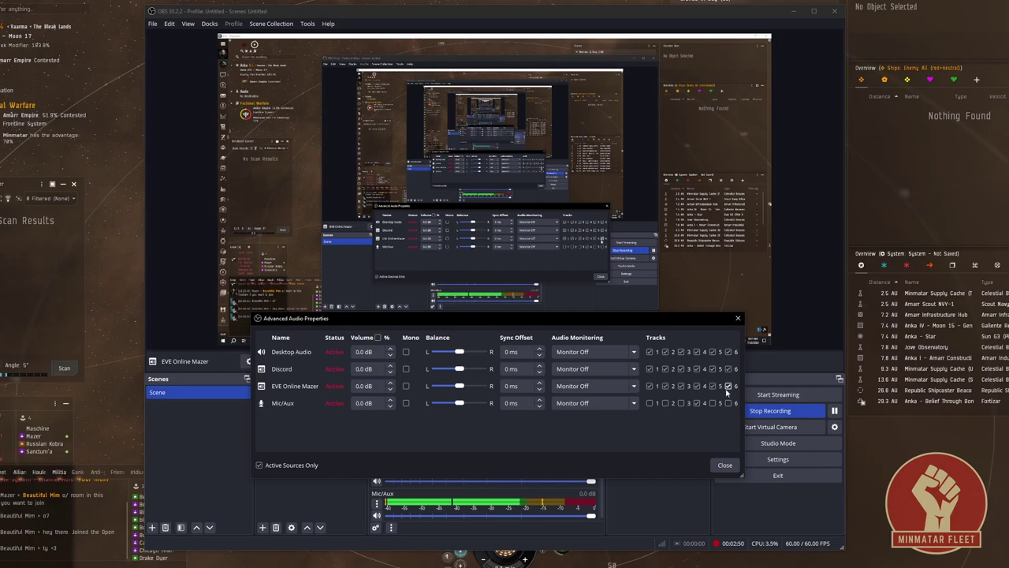
{"action": "left_click", "coordinate": [666, 352]}
{"action": "left_click", "coordinate": [681, 351]}
{"action": "left_click", "coordinate": [697, 351]}
{"action": "left_click", "coordinate": [713, 352]}
{"action": "left_click", "coordinate": [729, 352]}
Untick Discord tracks 3–6 and EVE Online Mazer tracks 4 and 5.
{"action": "left_click", "coordinate": [682, 369]}
{"action": "left_click", "coordinate": [697, 369]}
{"action": "left_click", "coordinate": [713, 369]}
{"action": "left_click", "coordinate": [729, 369]}
{"action": "left_click", "coordinate": [697, 386]}
{"action": "left_click", "coordinate": [713, 386]}
Close Advanced Audio Properties, leaving Desktop Audio, Discord, EVE Online Mazer and Mic/Aux in the mixer.
{"action": "left_click", "coordinate": [725, 464]}
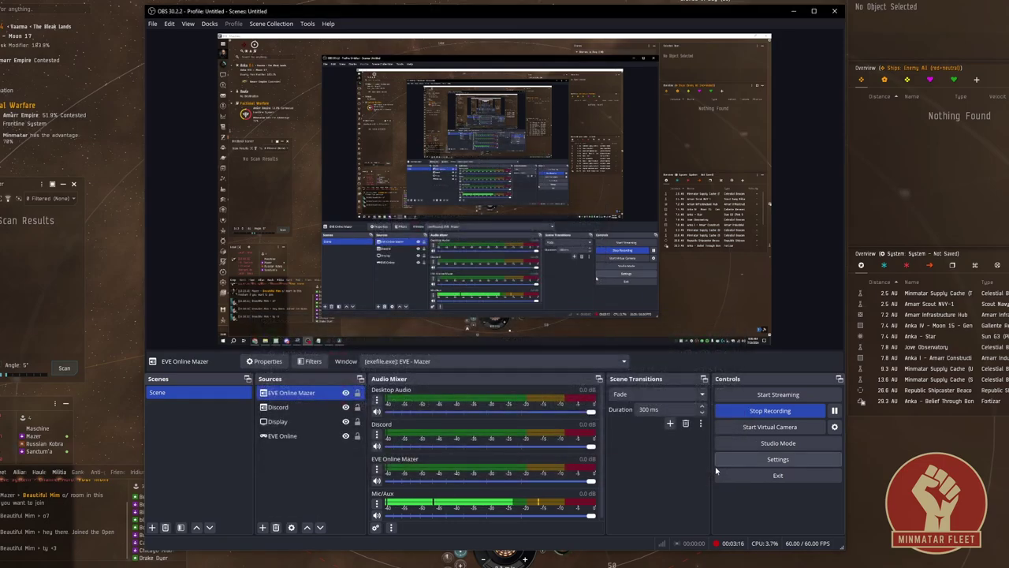